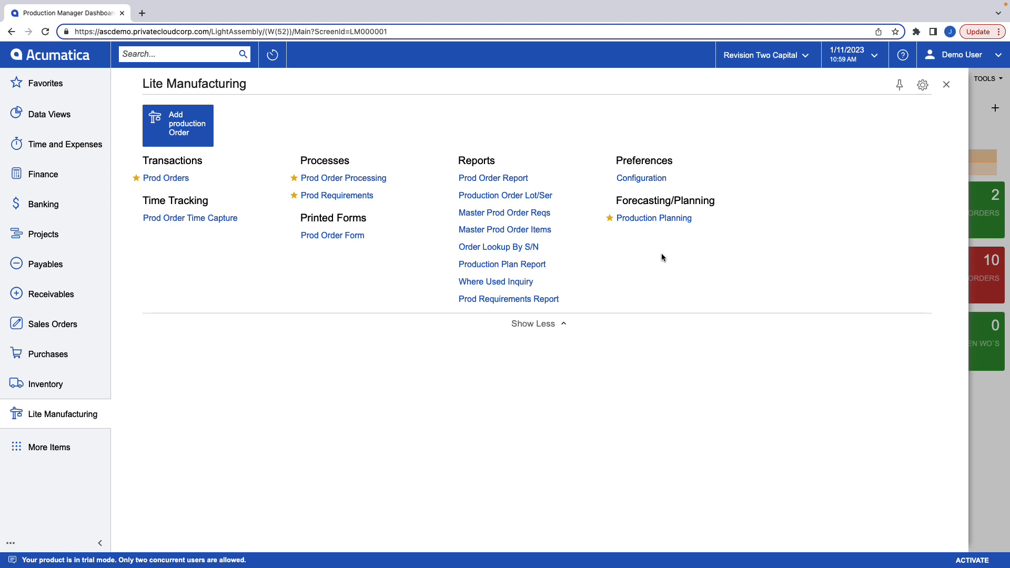
Open the calculated production plan in Production Planning and generate its work orders.
{"action": "left_click", "coordinate": [660, 219]}
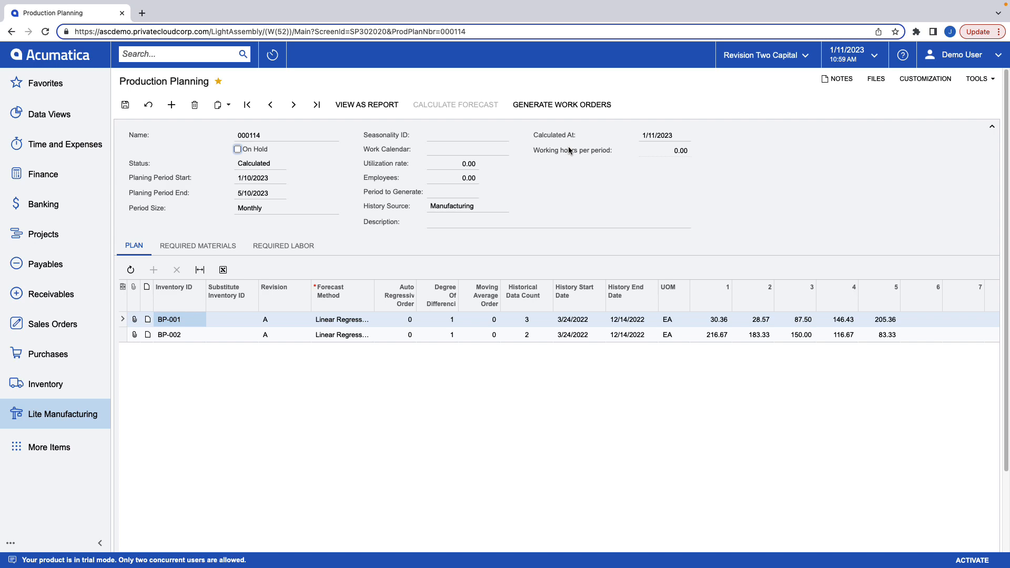
{"action": "left_click", "coordinate": [571, 107]}
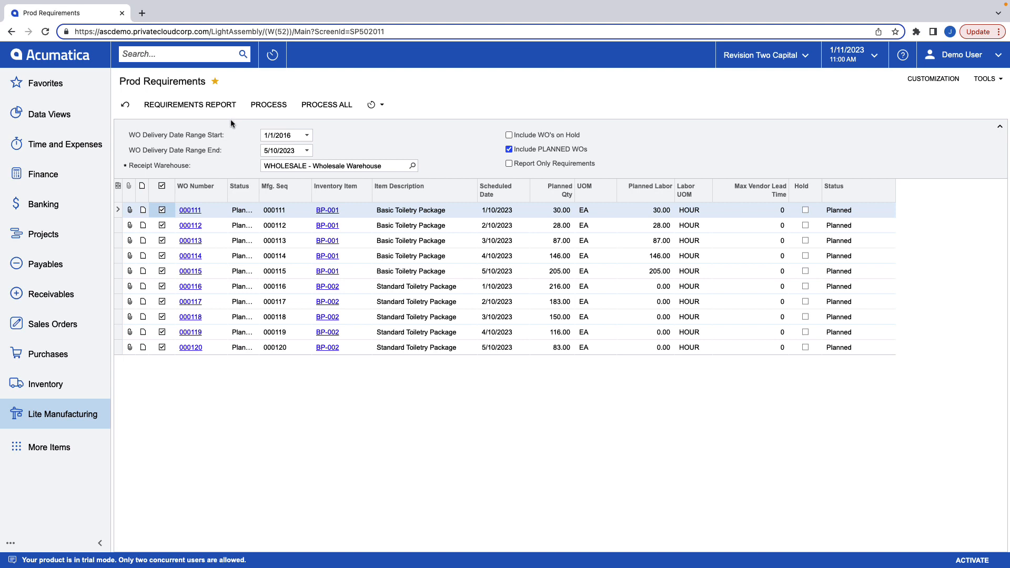
Open the requirements report for the planned work orders and page through its purchased material requirements per item.
{"action": "left_click", "coordinate": [220, 106]}
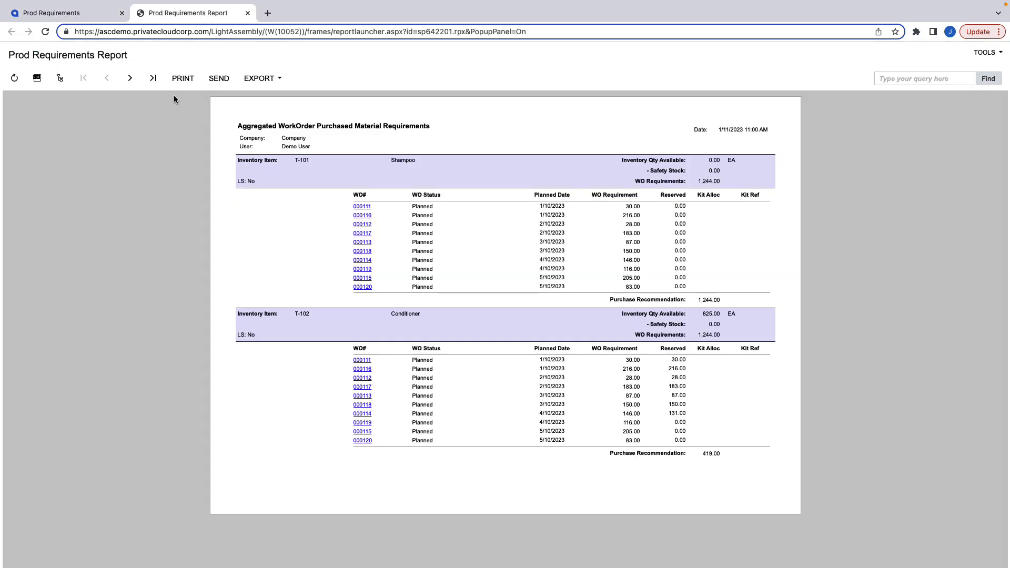
{"action": "left_click", "coordinate": [130, 84]}
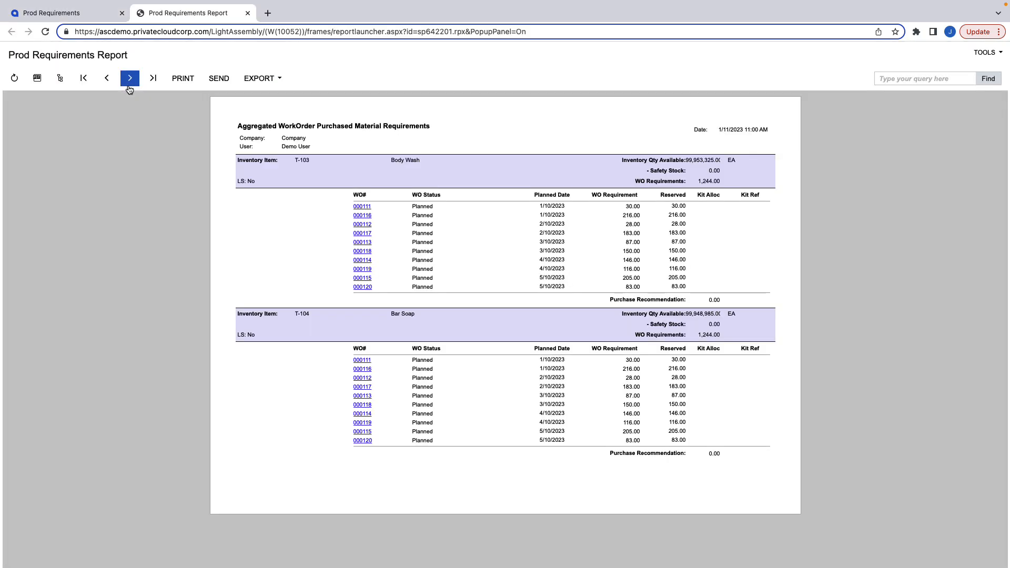
{"action": "left_click", "coordinate": [129, 79]}
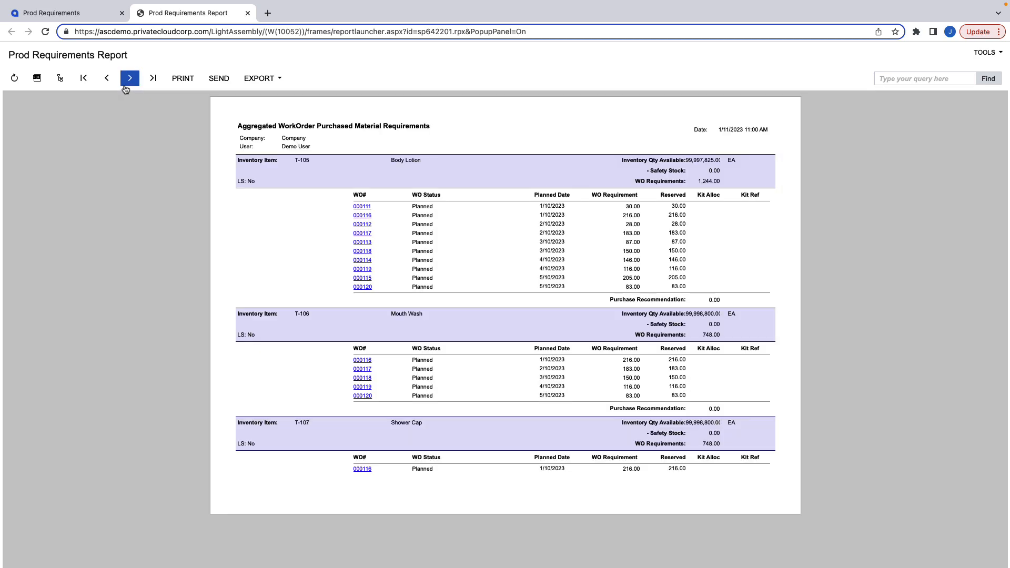
{"action": "left_click", "coordinate": [115, 85]}
{"action": "left_click", "coordinate": [115, 85]}
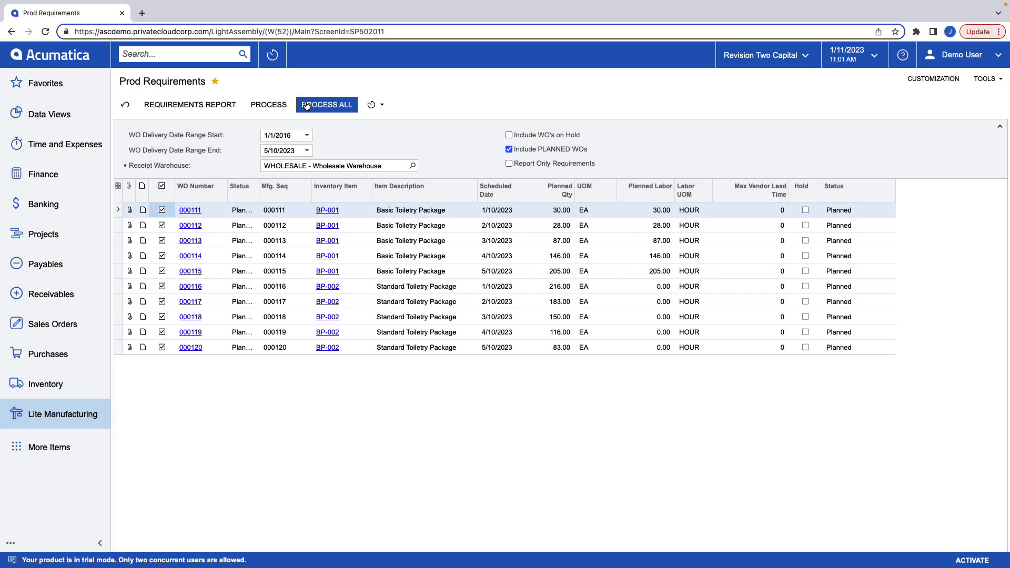
Process all listed work order requirements and remove the hold from the resulting Goto Vendor Inc purchase order.
{"action": "left_click", "coordinate": [306, 105]}
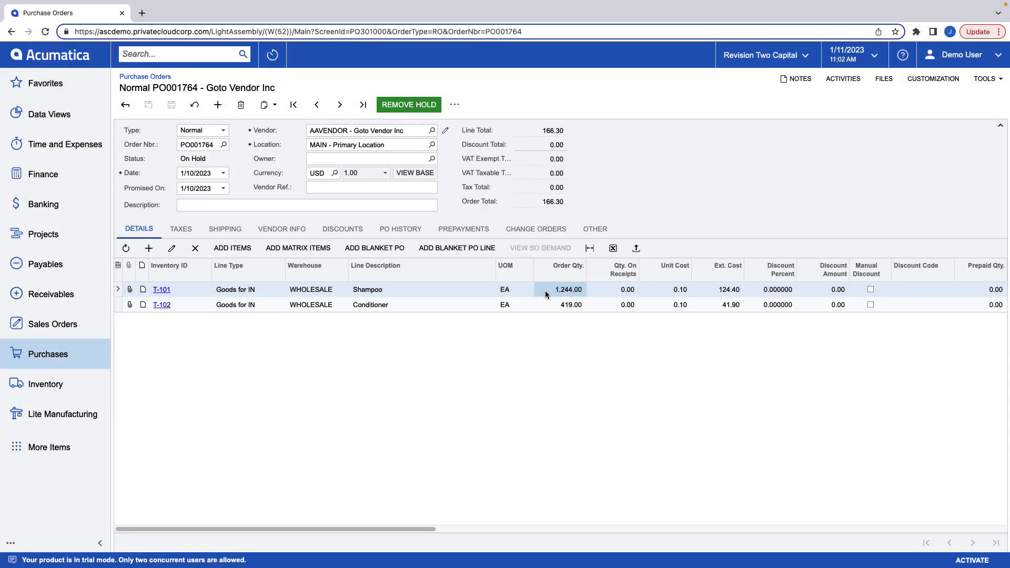
{"action": "left_click", "coordinate": [545, 291]}
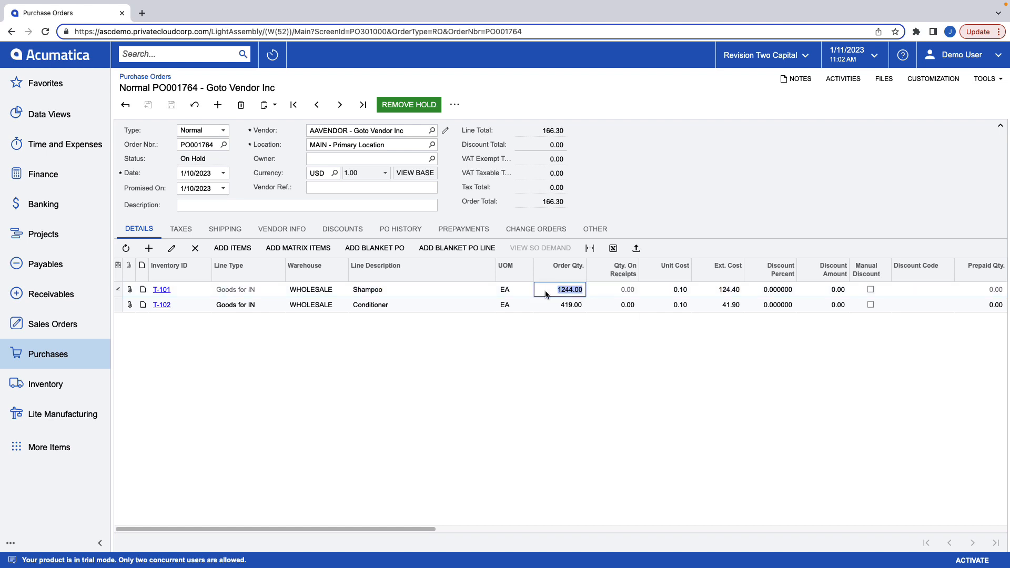
{"action": "left_click", "coordinate": [426, 105]}
{"action": "left_click", "coordinate": [472, 104]}
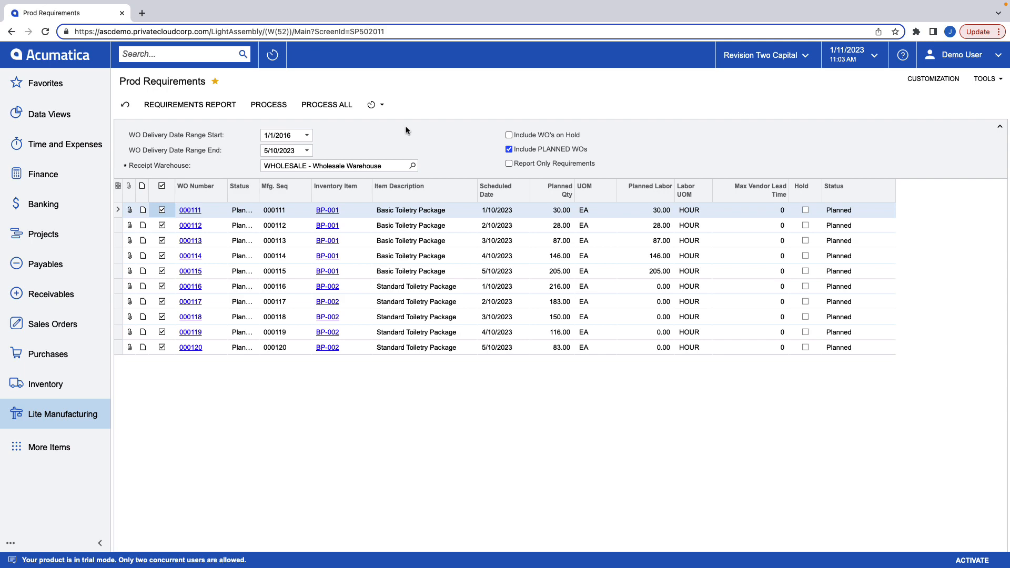
Open a new automation schedule for Prod Requirements and examine its schedule, conditions and filter values.
{"action": "left_click", "coordinate": [380, 105]}
{"action": "left_click", "coordinate": [390, 121]}
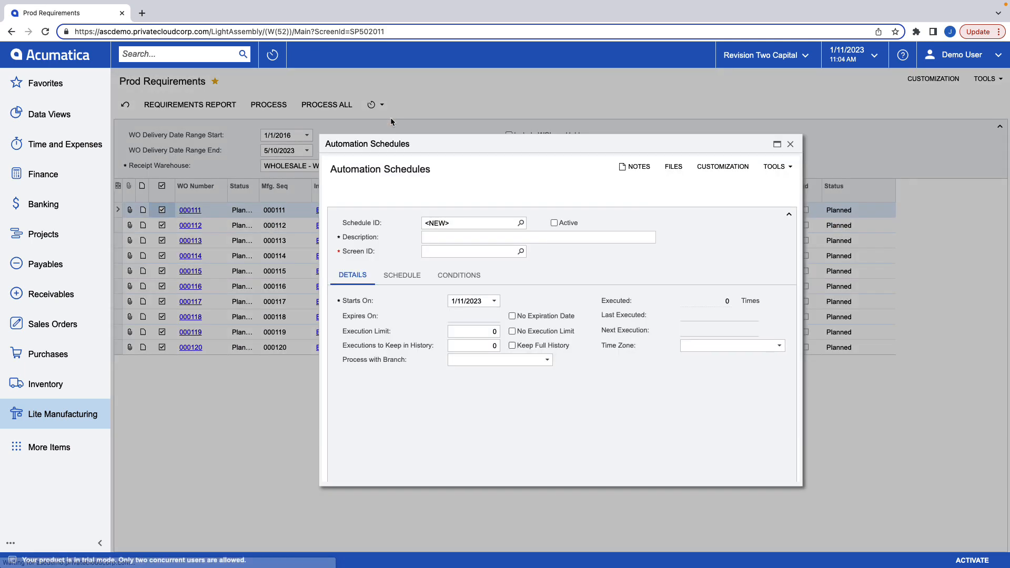
{"action": "left_click", "coordinate": [401, 278]}
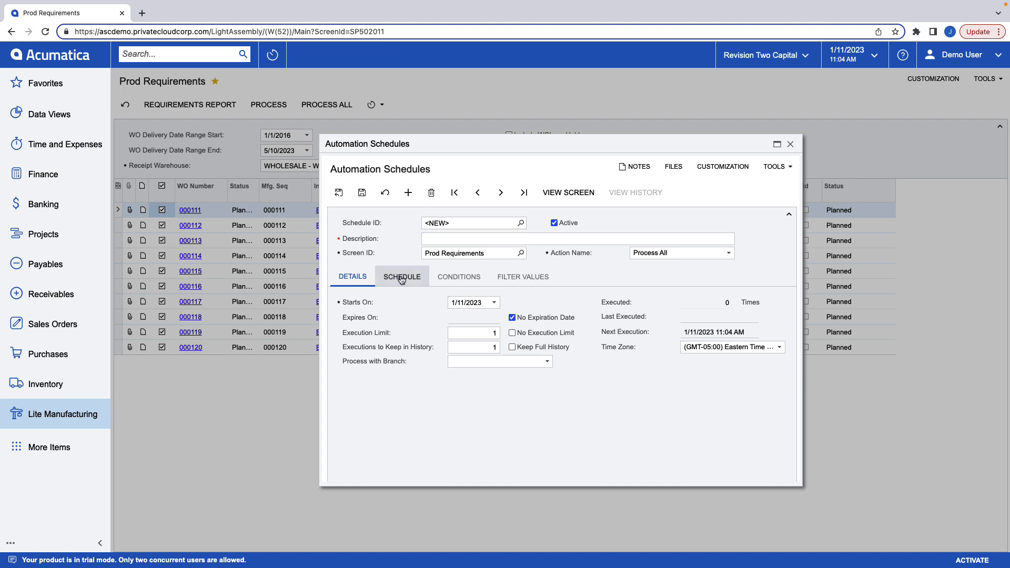
{"action": "left_click", "coordinate": [443, 283]}
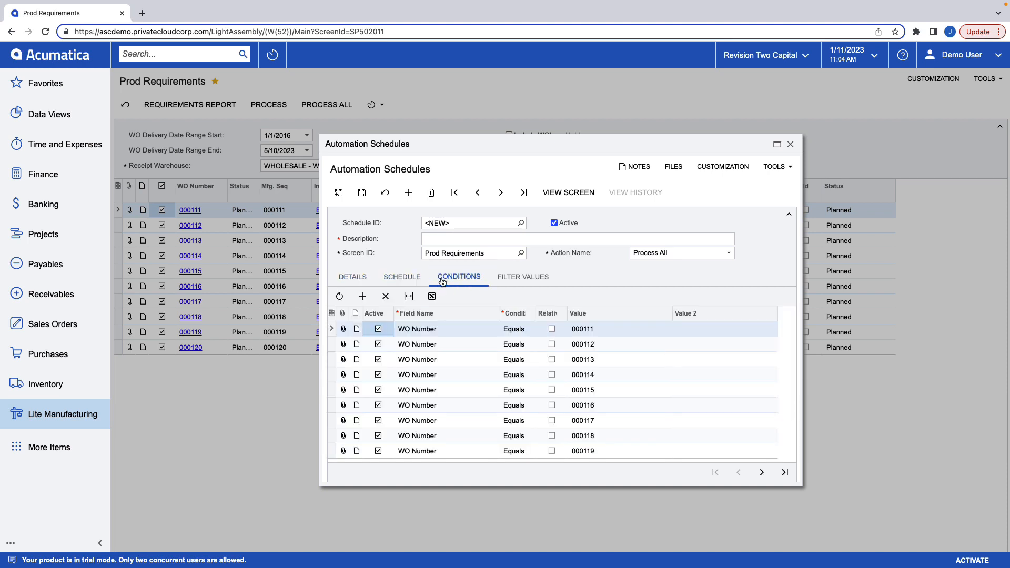
{"action": "left_click", "coordinate": [514, 279]}
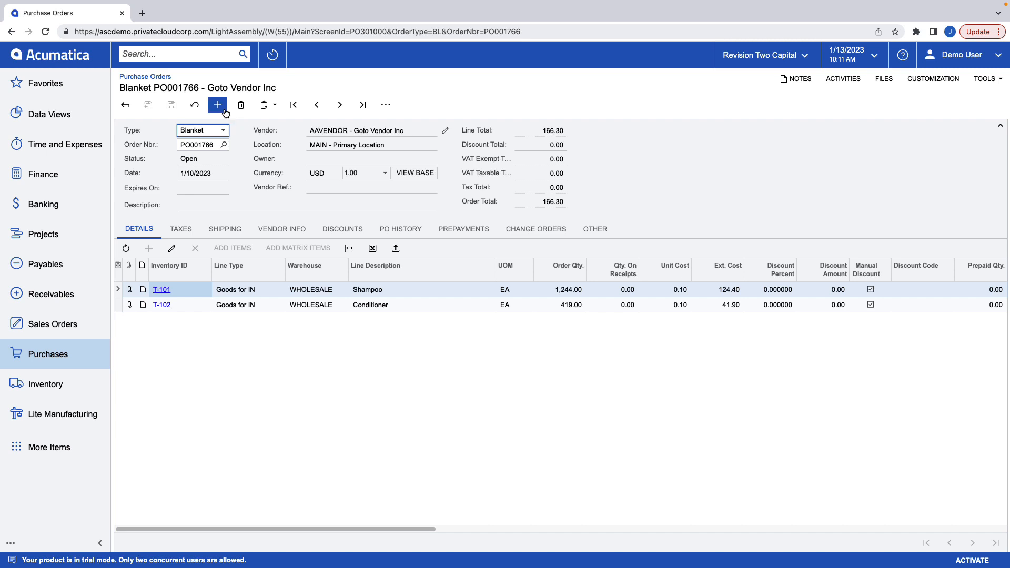
Create a new purchase order of type Normal for vendor AAVENDOR - Goto Vendor Inc.
{"action": "left_click", "coordinate": [225, 112]}
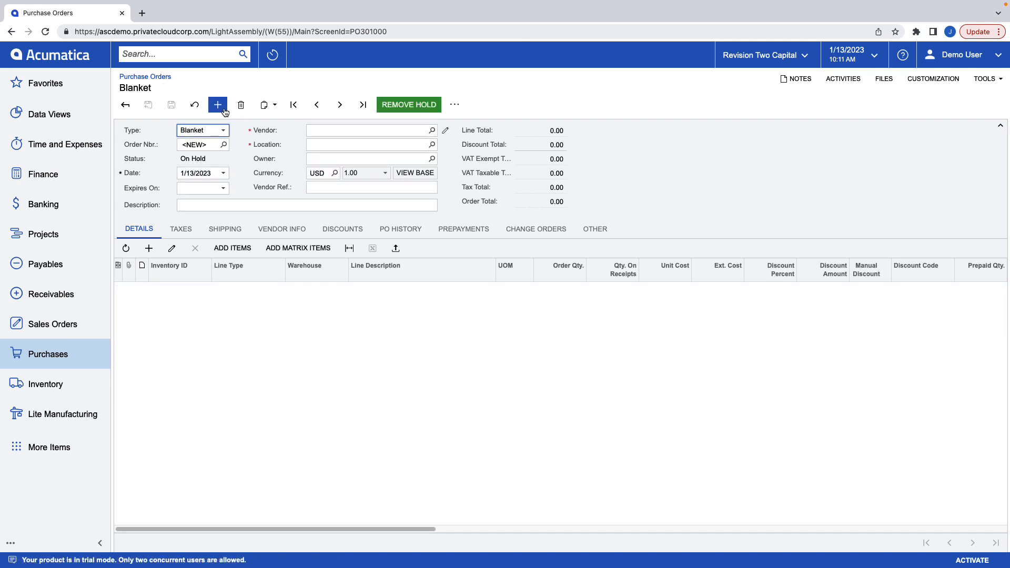
{"action": "left_click", "coordinate": [226, 135]}
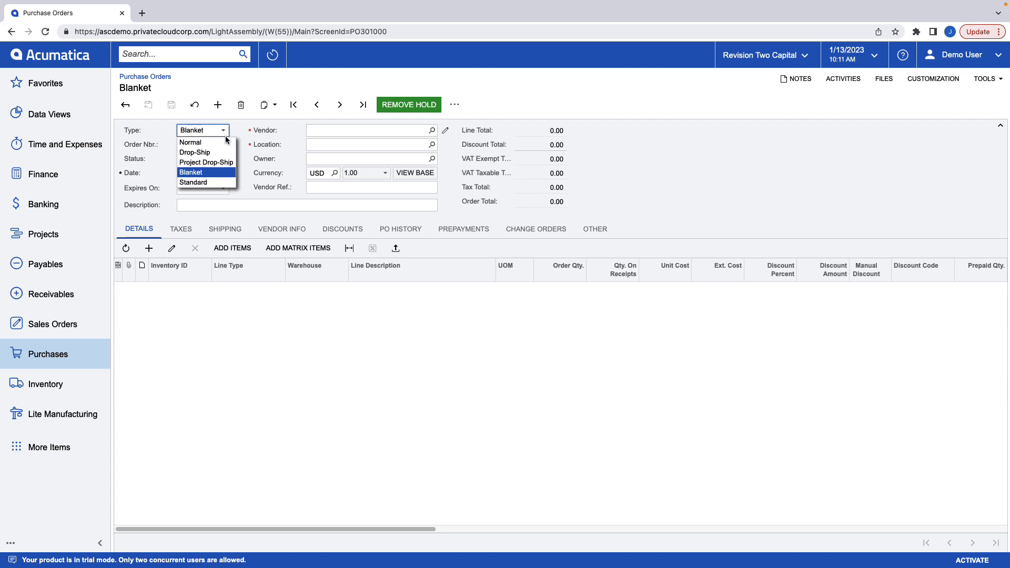
{"action": "left_click", "coordinate": [226, 142]}
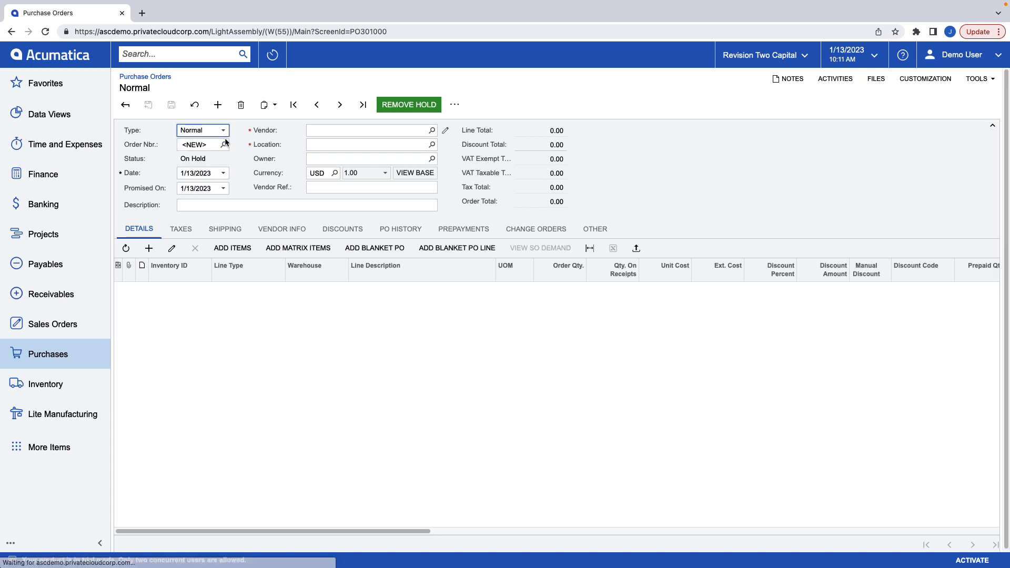
{"action": "left_click", "coordinate": [368, 131]}
{"action": "type", "text": "aa"}
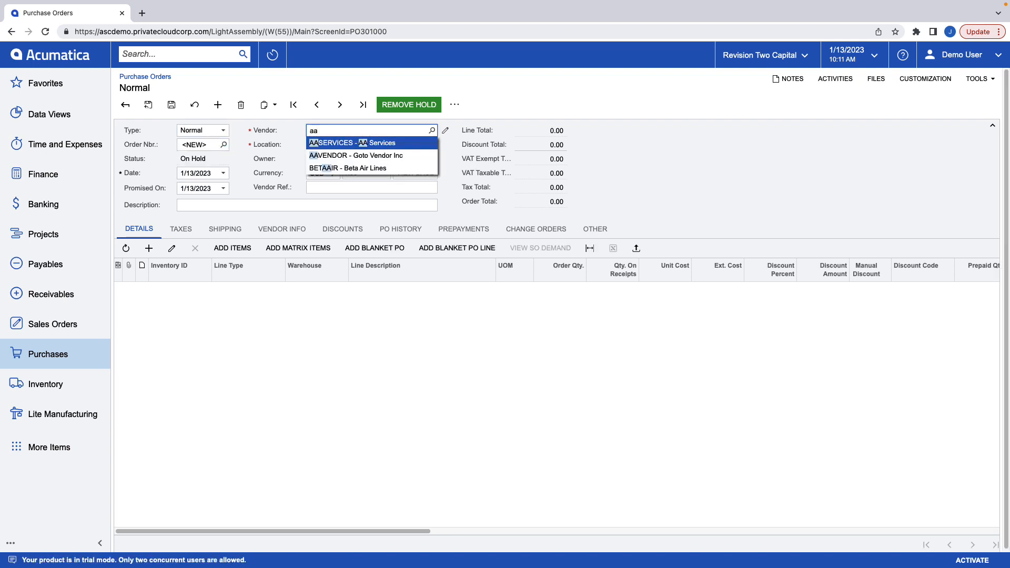
{"action": "key", "text": "Down"}
{"action": "key", "text": "Tab"}
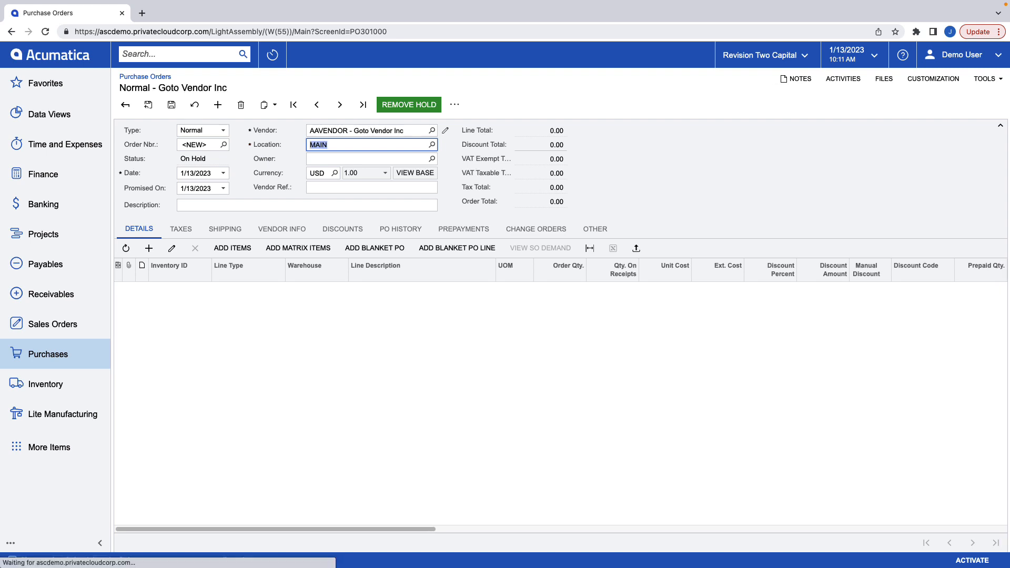
Add the T-101 Shampoo line from the vendor's blanket order and set its order quantity to 246.
{"action": "left_click", "coordinate": [447, 253]}
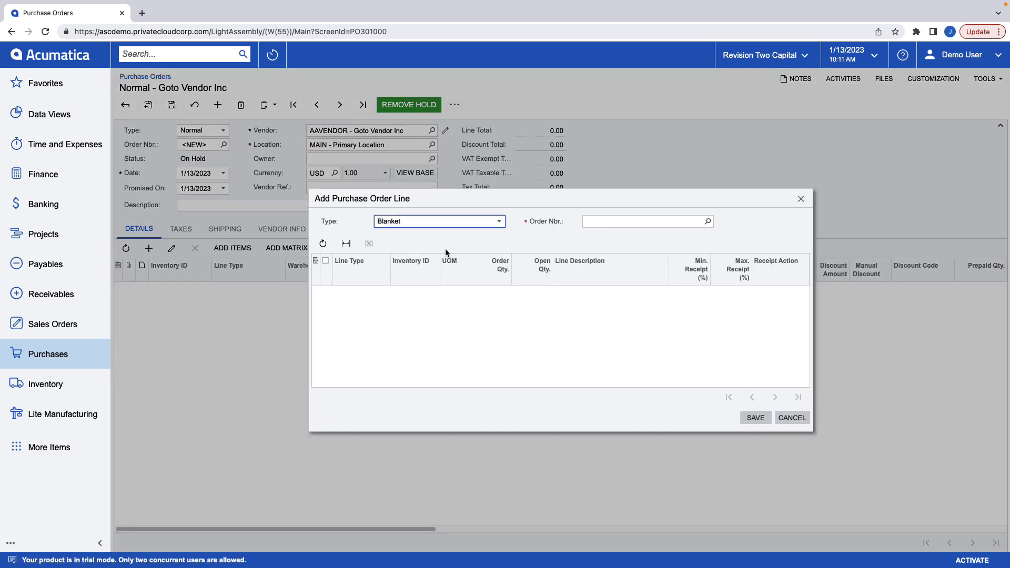
{"action": "left_click", "coordinate": [708, 222]}
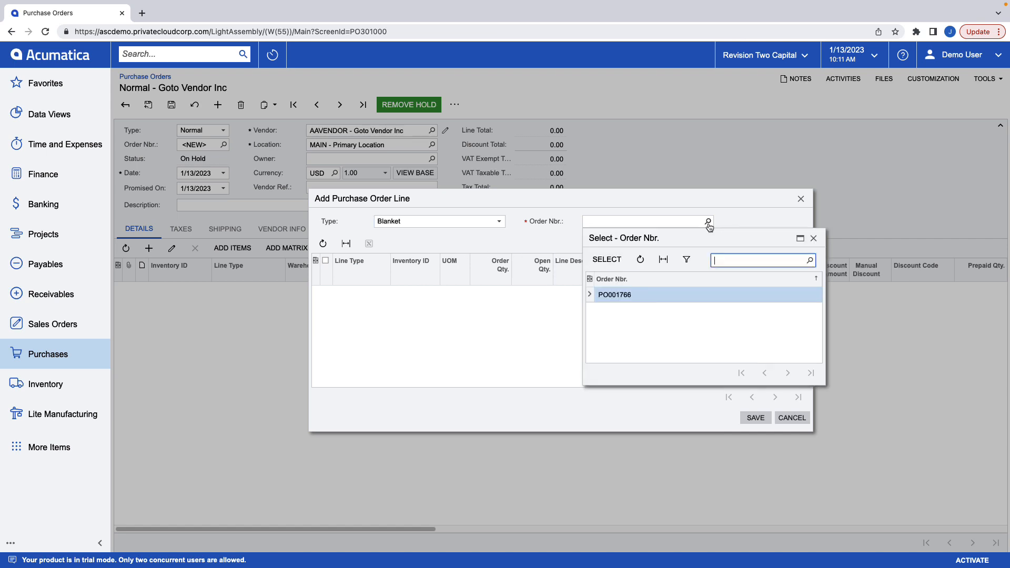
{"action": "key", "text": "Return"}
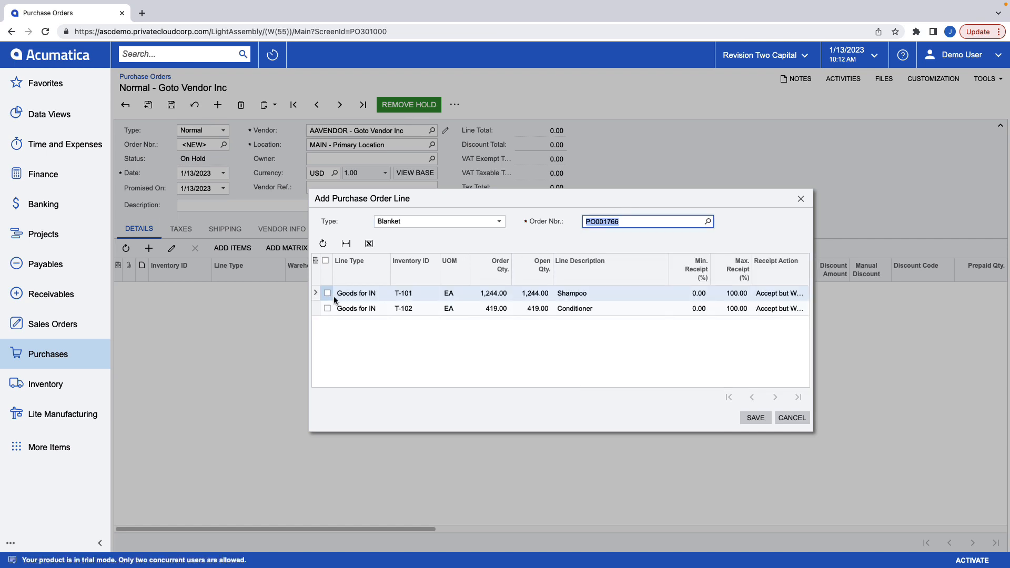
{"action": "left_click", "coordinate": [328, 293]}
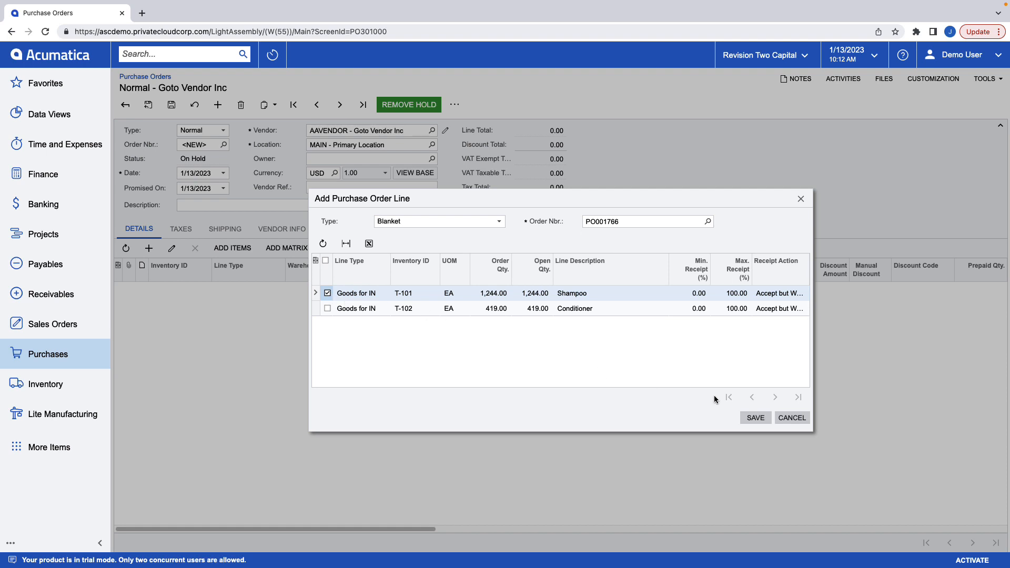
{"action": "left_click", "coordinate": [748, 419]}
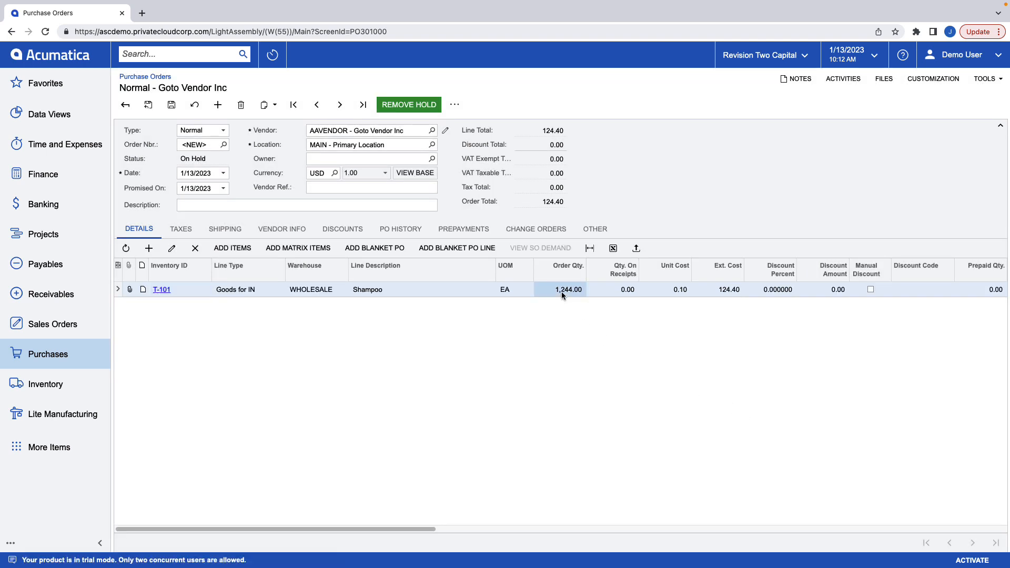
{"action": "left_click", "coordinate": [561, 290]}
{"action": "type", "text": "246"}
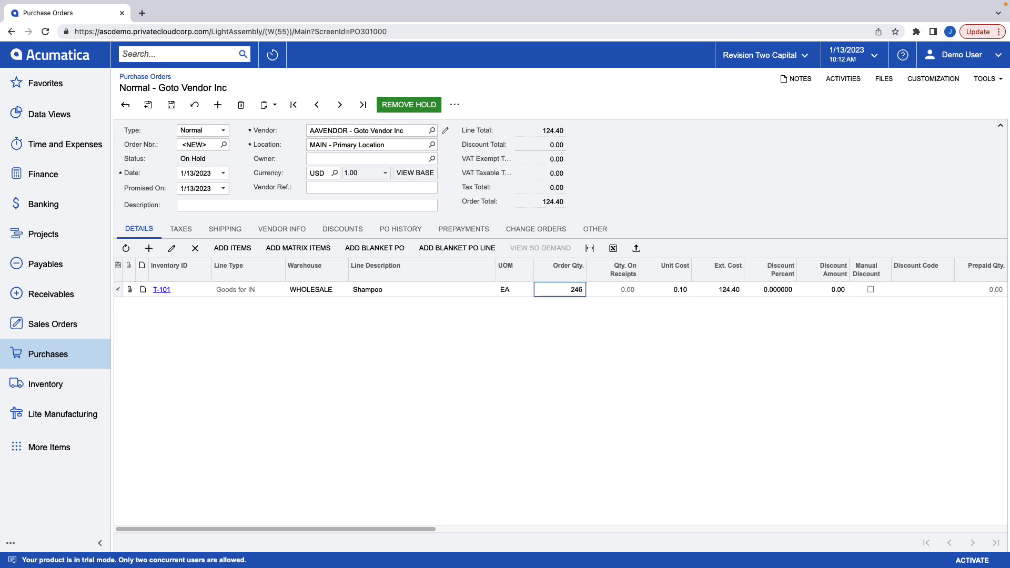